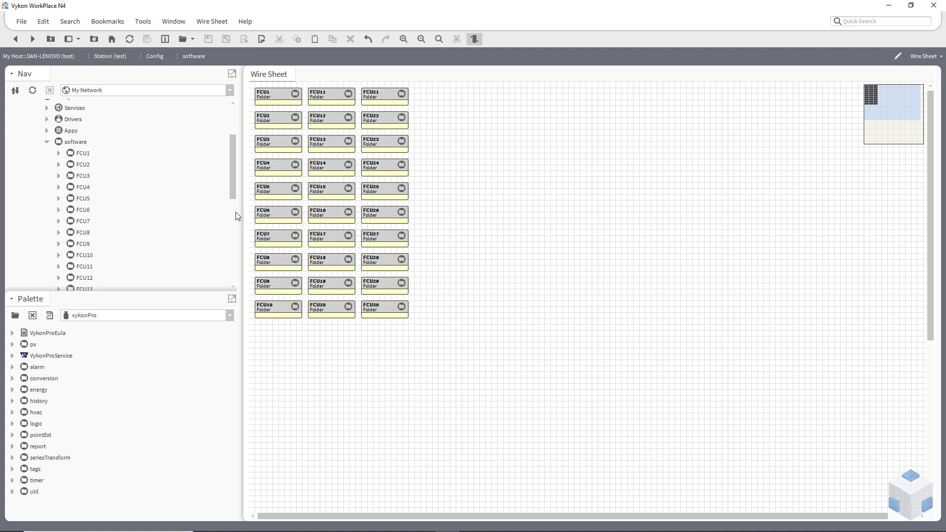
Place a MinMaxAvgBql block from vykonPro hvac beside the FCU folders, keep its default name, and widen it
left_click(271, 99)
left_click(13, 413)
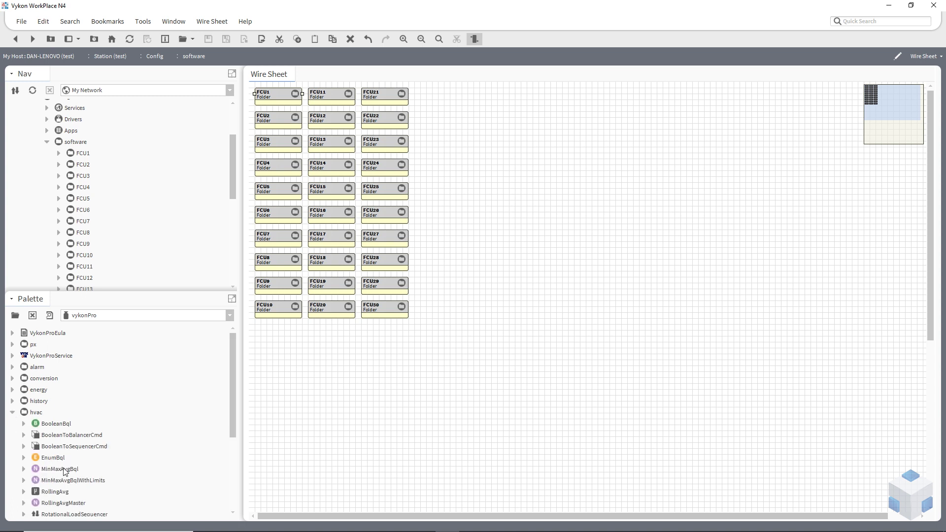
left_click_drag(48, 472, 507, 153)
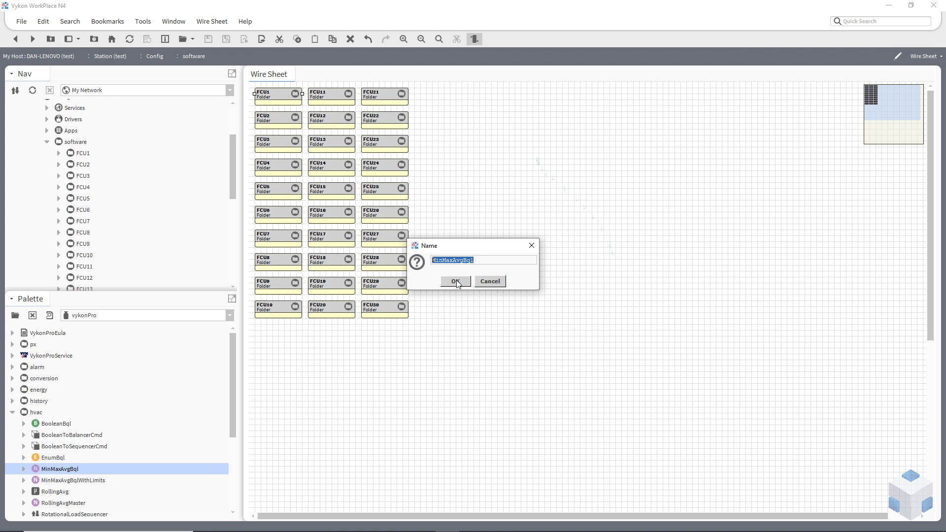
left_click(456, 282)
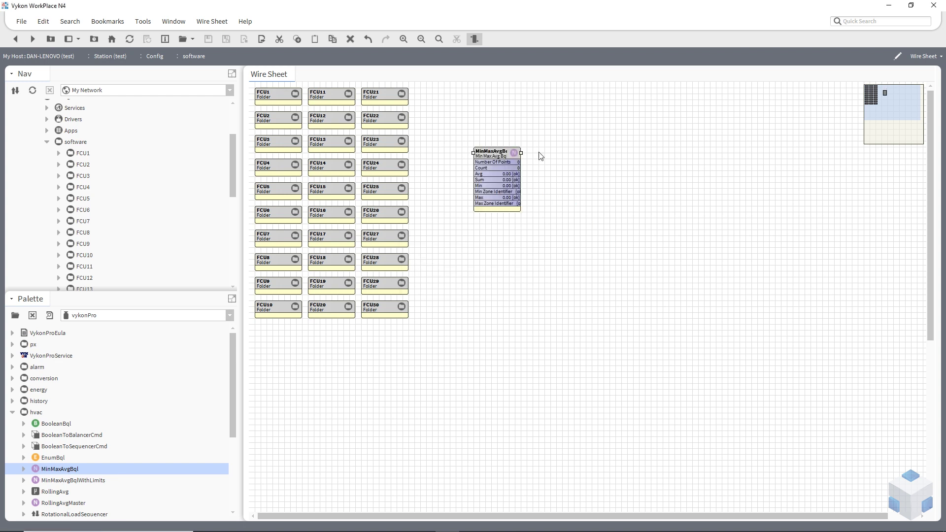
left_click_drag(523, 152, 541, 152)
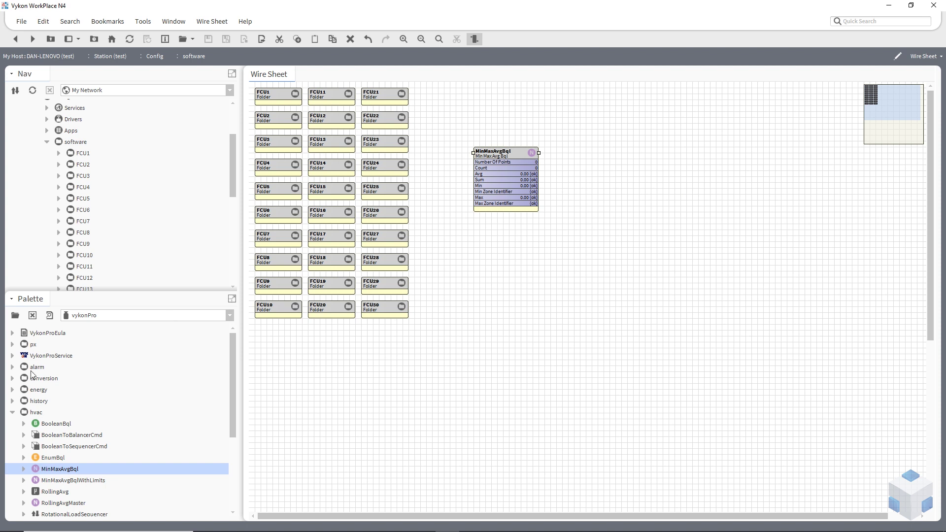
Expand and then collapse Services in the station tree
scroll(175, 175, "up", 3)
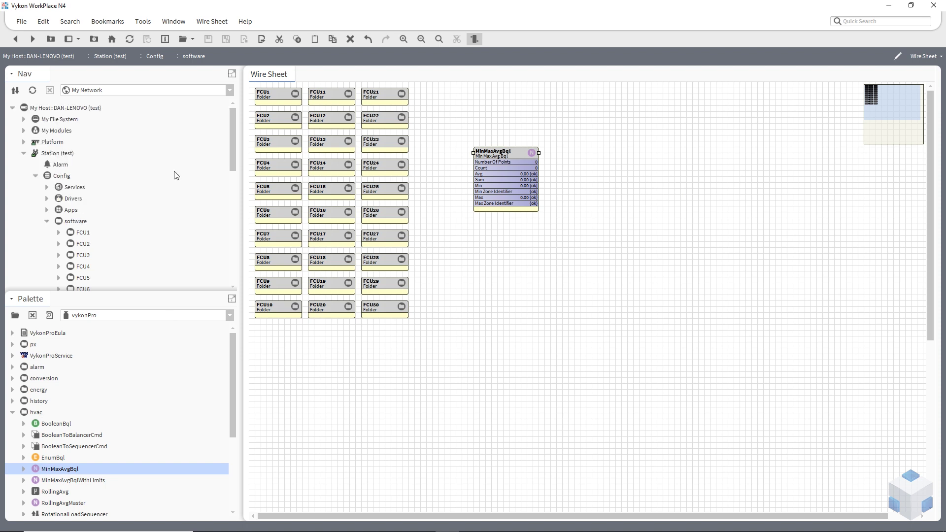
left_click(47, 187)
scroll(134, 276, "down", 3)
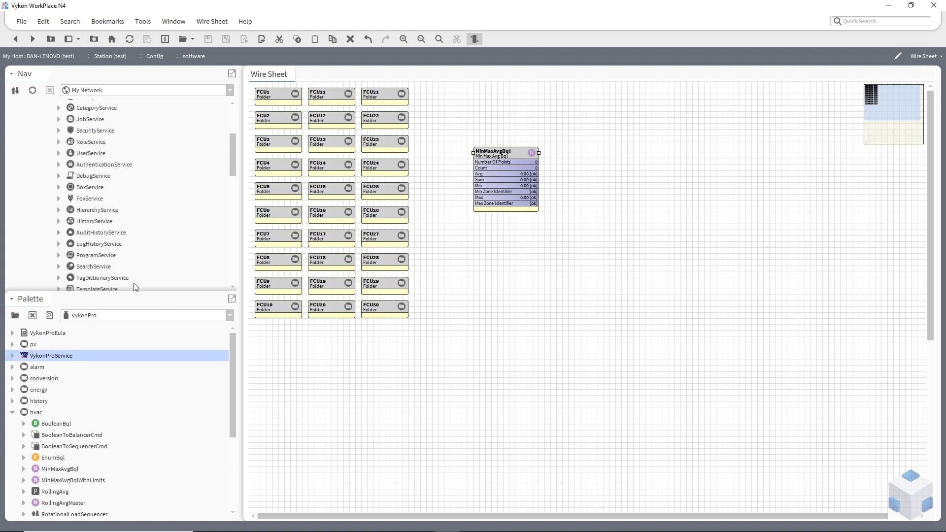
scroll(137, 156, "up", 2)
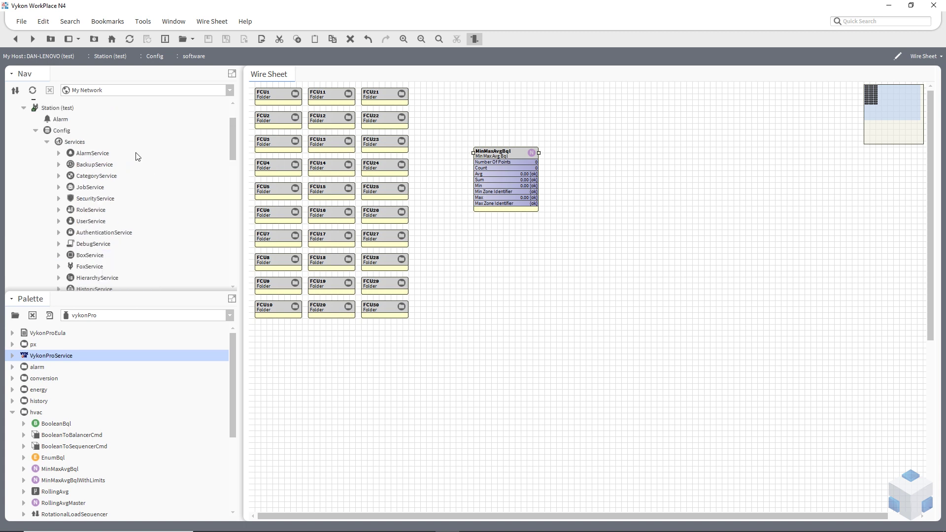
left_click(47, 143)
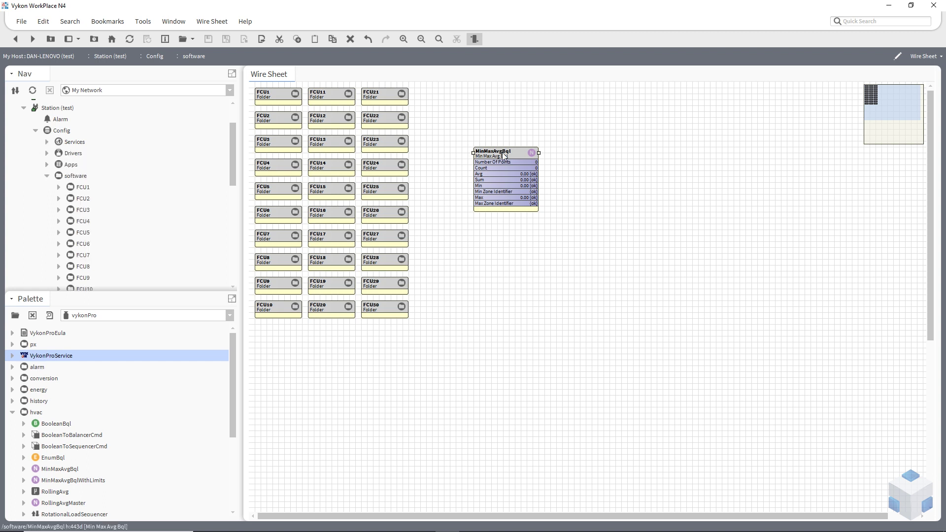
Open the MinMaxAvgBql property sheet, peek at the FCU1 and FCU2 points, and list Point Query builders
double_click(505, 157)
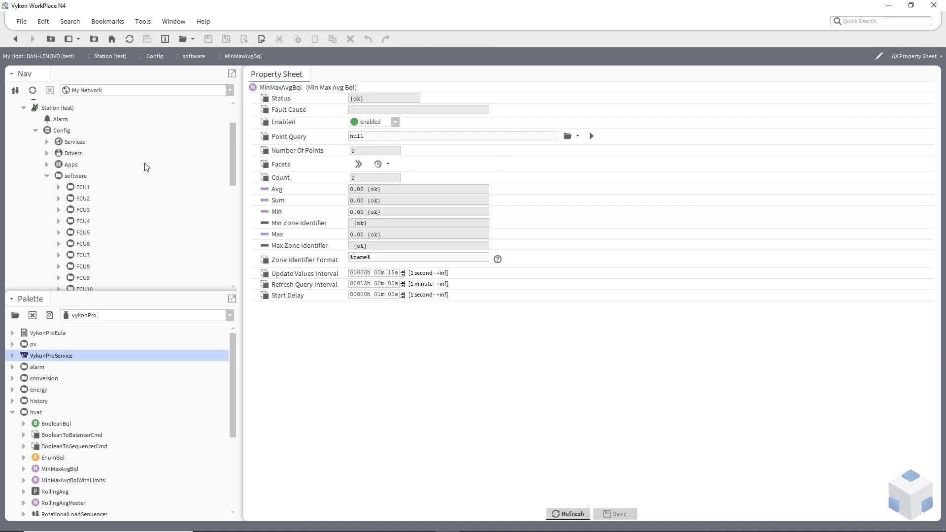
left_click(59, 187)
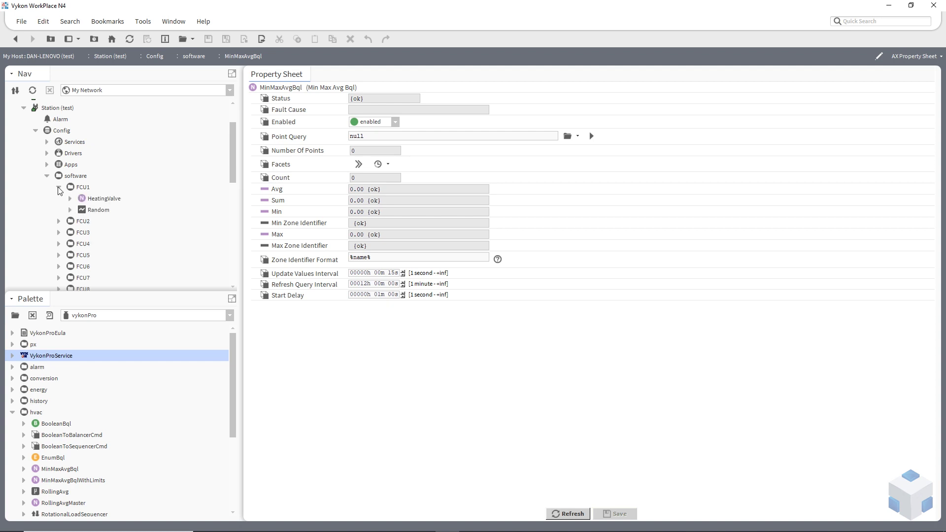
left_click(58, 187)
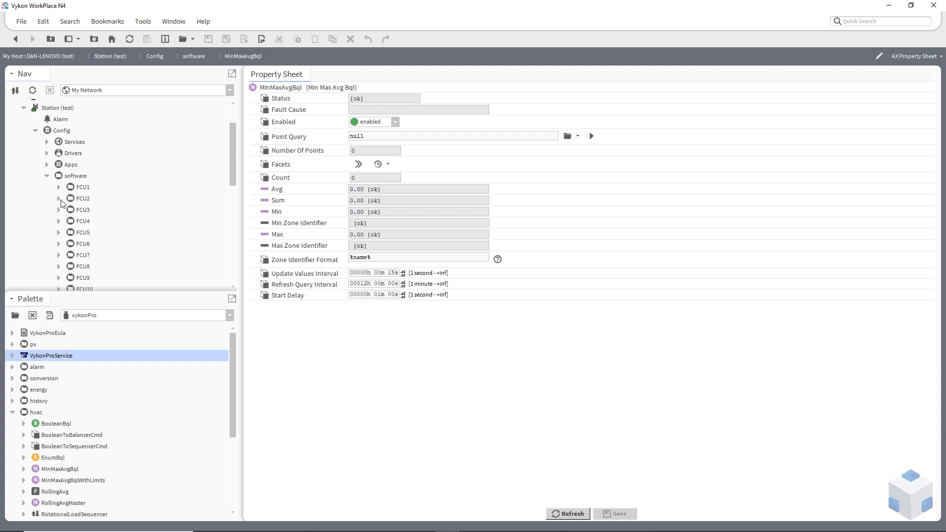
left_click(59, 198)
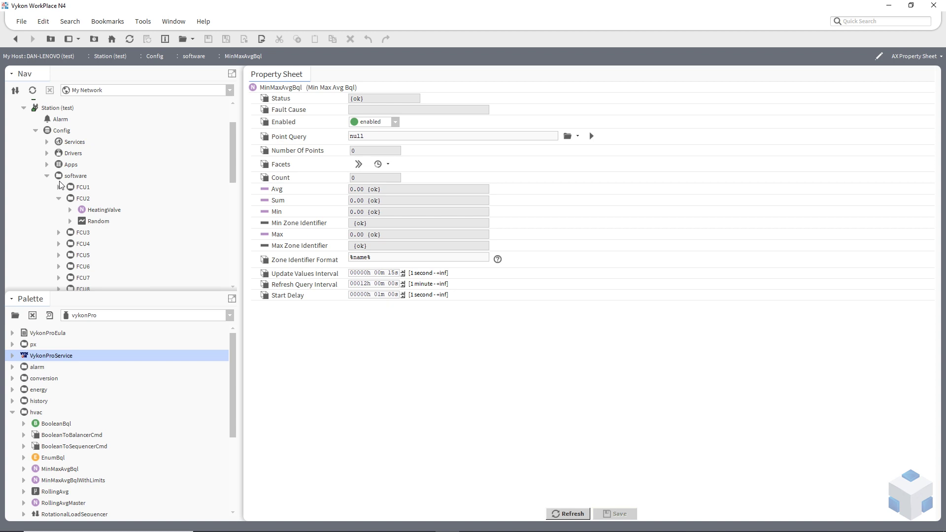
left_click(59, 198)
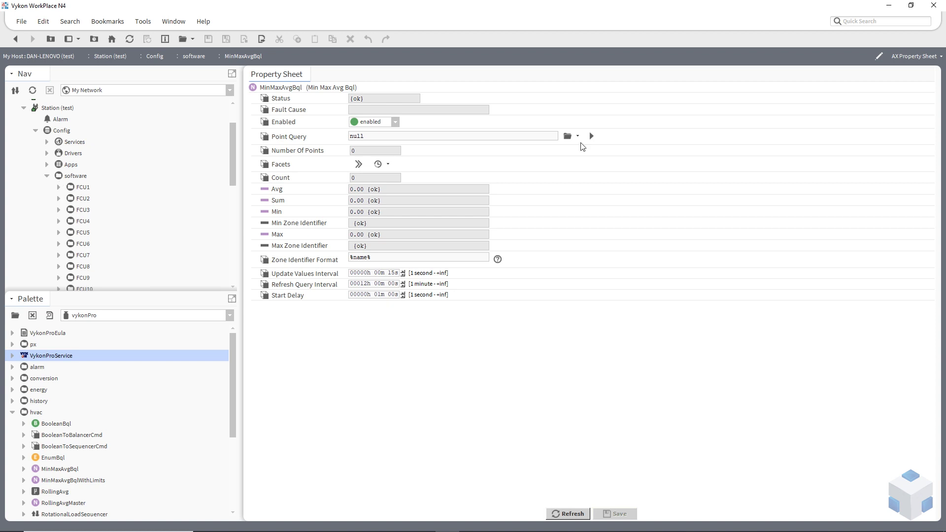
left_click(578, 136)
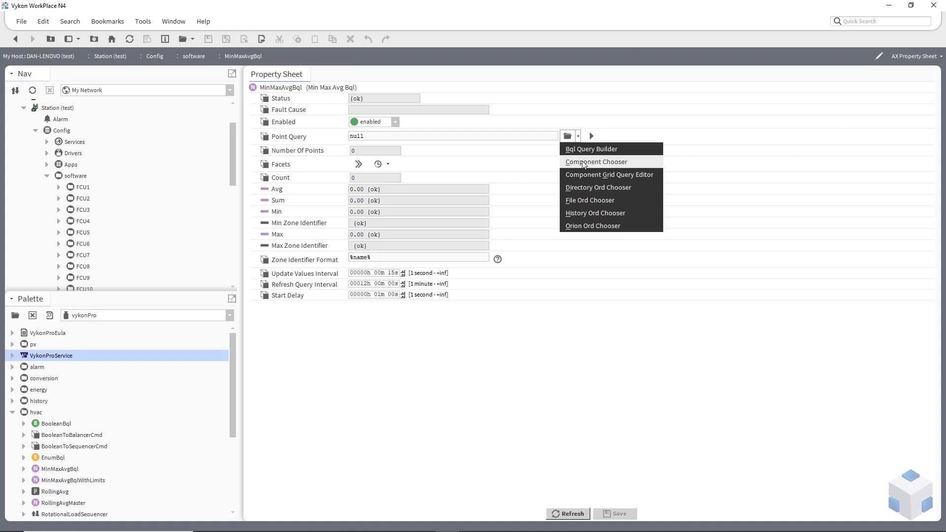
Use the Bql Query Builder to search Config > software with a Match row of name = HeatingValve
left_click(584, 149)
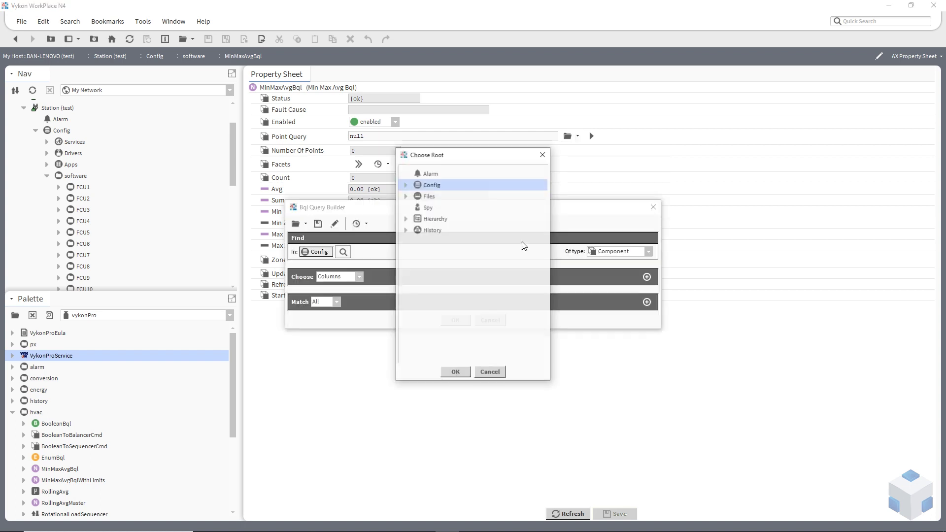
left_click(403, 184)
double_click(452, 228)
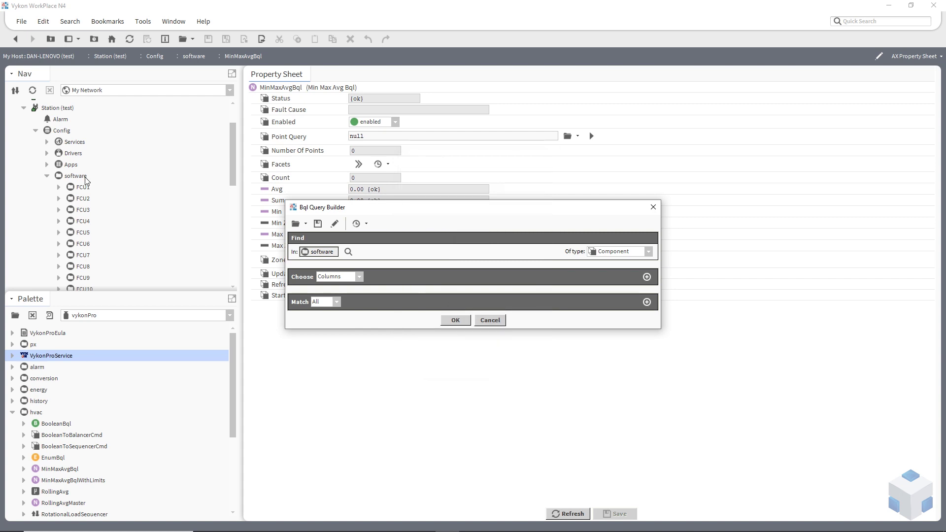
left_click(647, 301)
left_click(344, 323)
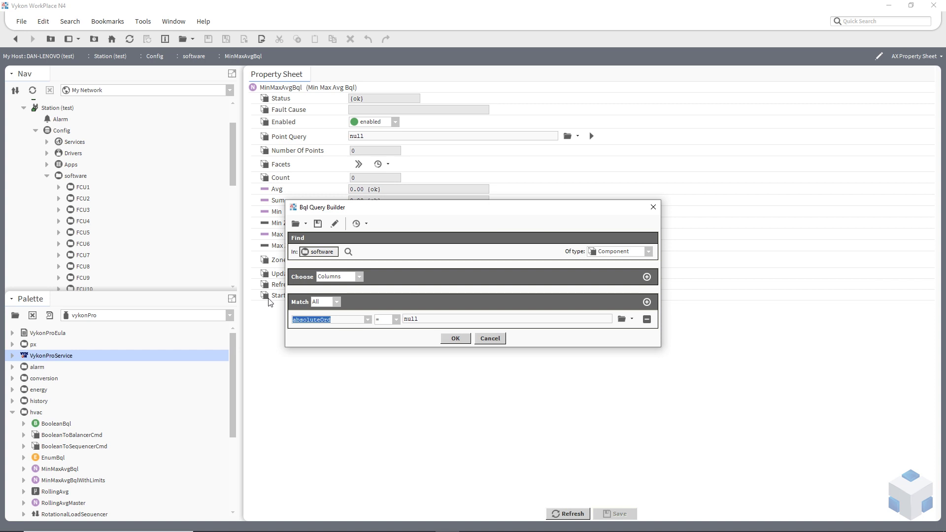
type("name")
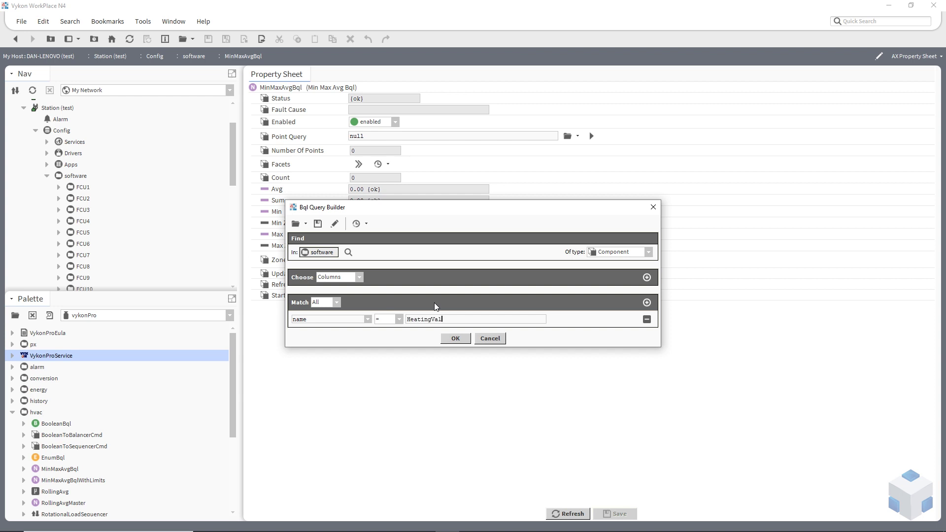
key("Return")
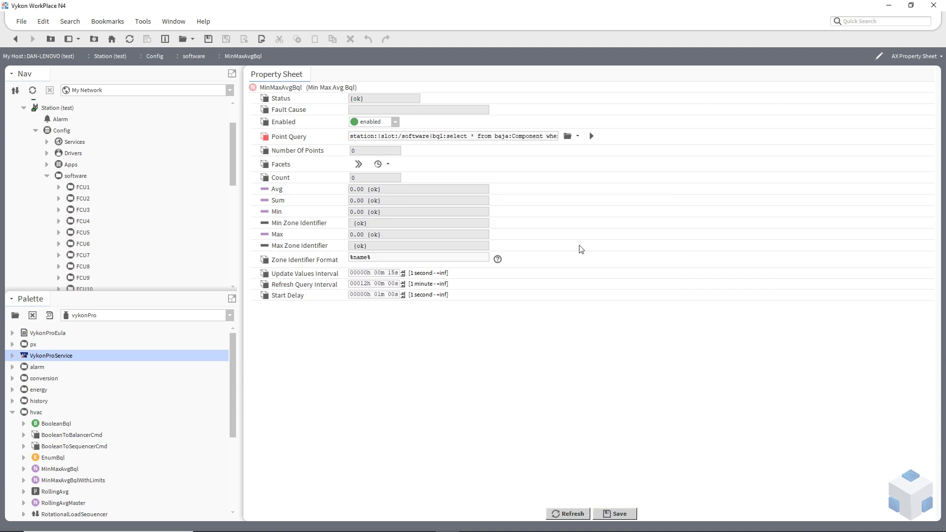
Change Zone Identifier Format to %parent.name% %name% and save the property sheet
left_click_drag(383, 264, 243, 279)
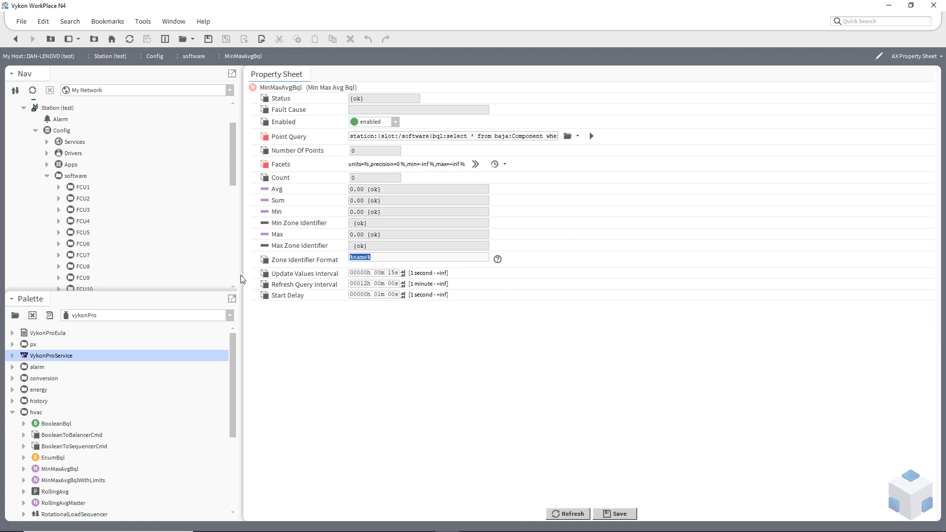
type("%name% %name%")
type("parent.")
key("ctrl+s")
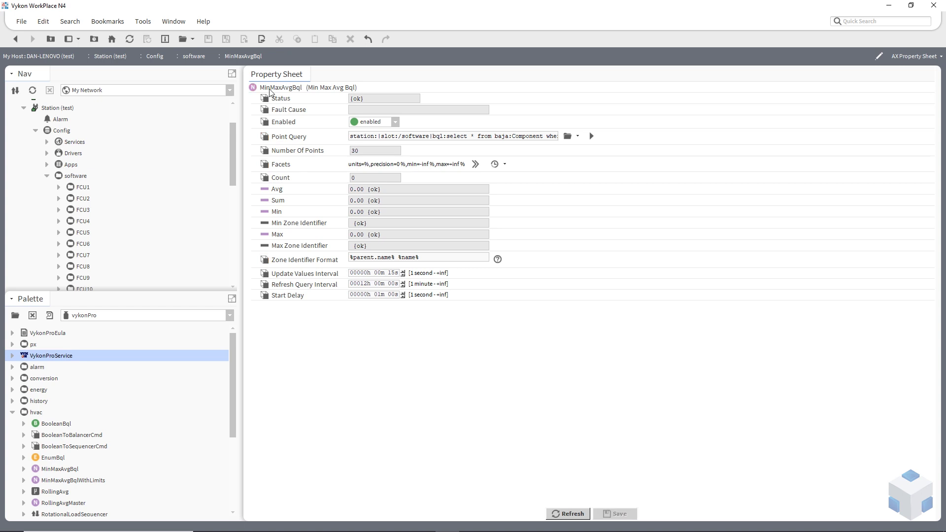
key("Tab")
Return to the software wire sheet and expand FCU1 while the block shows count 30, avg 72%, min 52%, max 98%
left_click(14, 40)
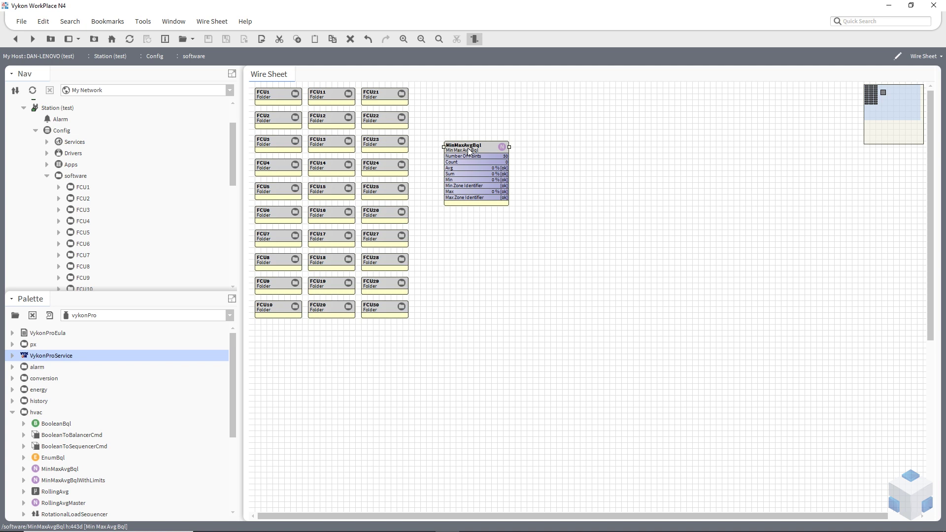
left_click(58, 187)
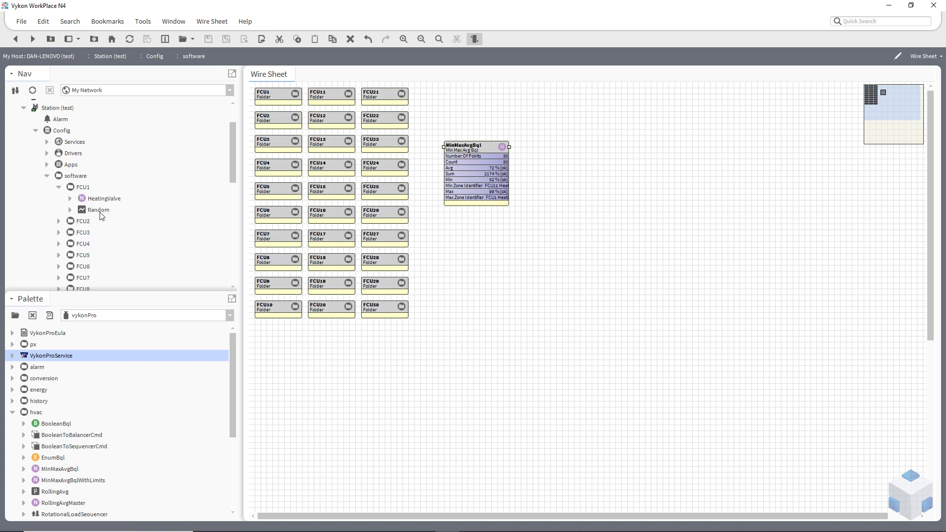